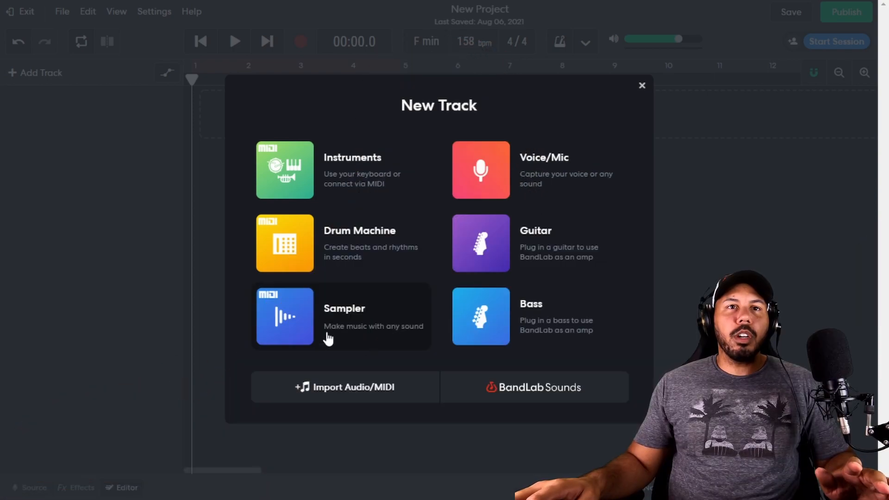
Step: Create a Sampler track and load four drum samples onto pads V, B, N and M
left_click(337, 309)
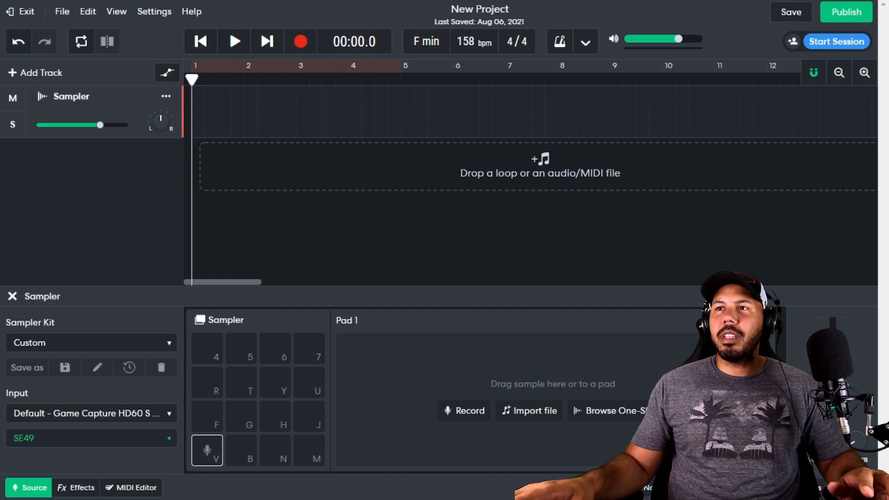
left_click_drag(574, 497, 209, 456)
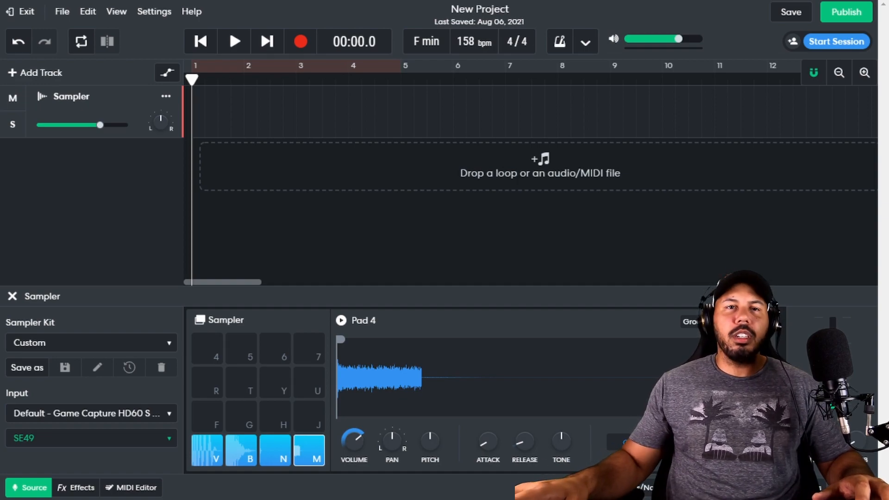
mouse_move(371, 445)
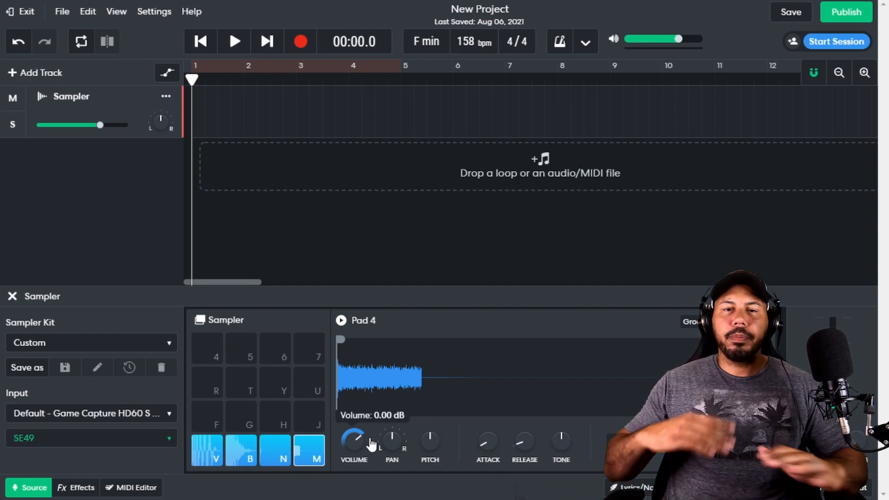
Step: Set the project tempo to 137 bpm, turn on the metronome and start playback
left_click_drag(474, 41, 467, 88)
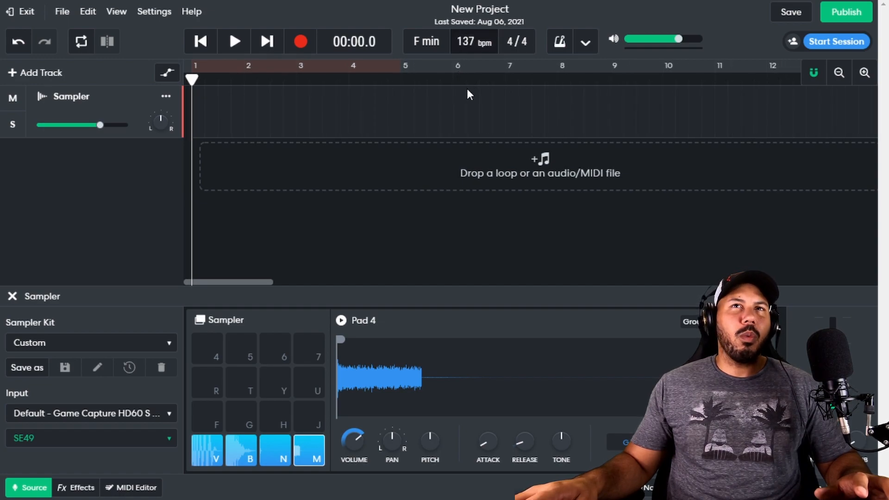
left_click(555, 46)
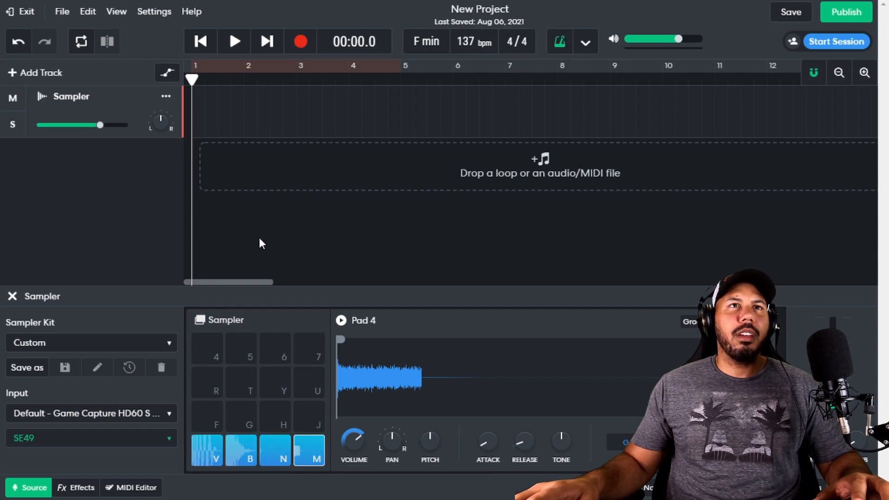
key("space")
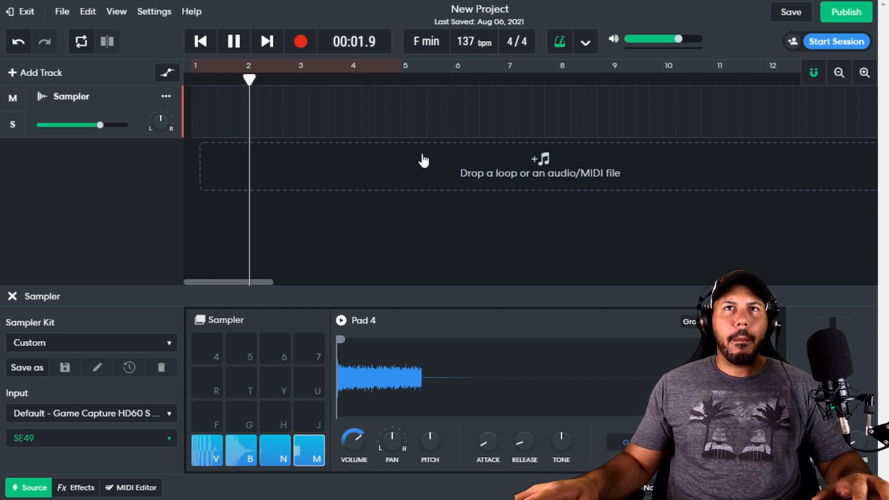
Step: Stop playback and turn on looping over the first four bars of the timeline
left_click(390, 79)
left_click_drag(386, 68, 193, 79)
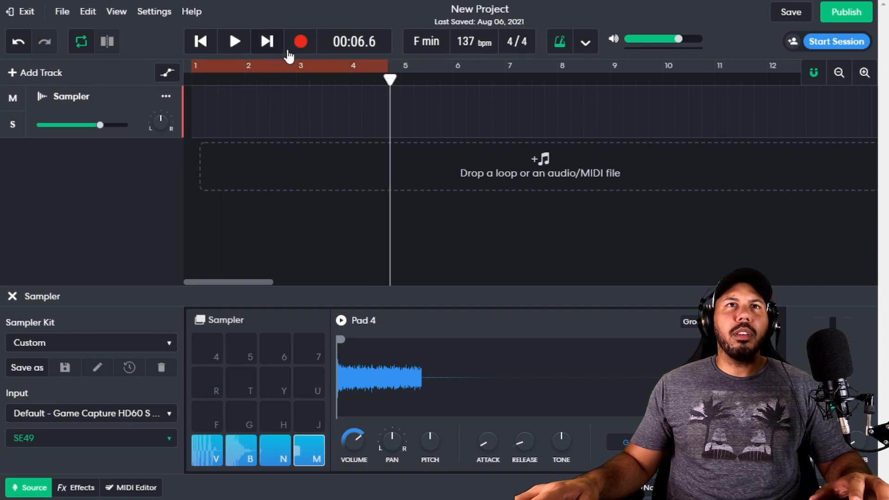
left_click_drag(382, 71, 395, 71)
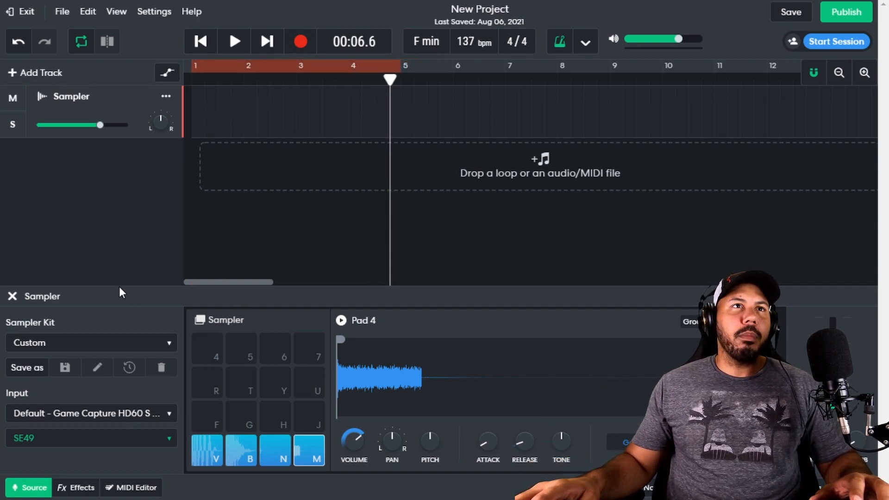
Step: Create an empty four-bar region on the Sampler track and show its pad M, N, B and V rows for note editing
double_click(246, 120)
scroll(199, 451, "down", 1)
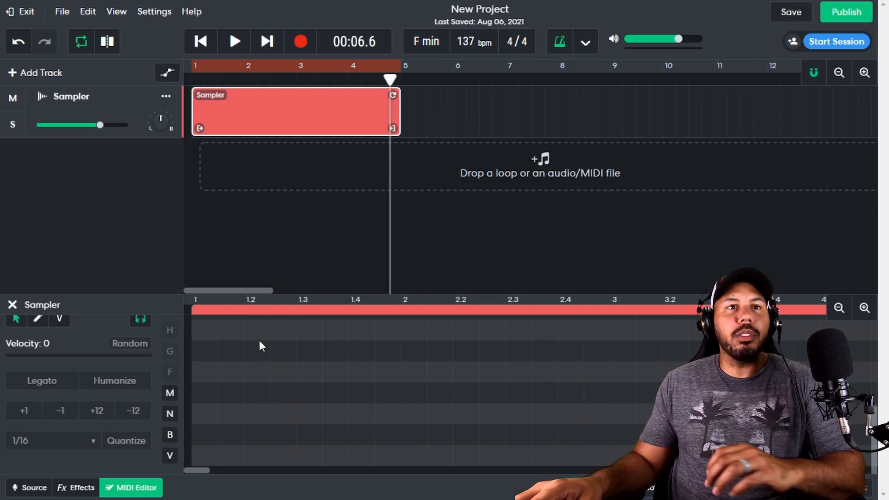
key("Return")
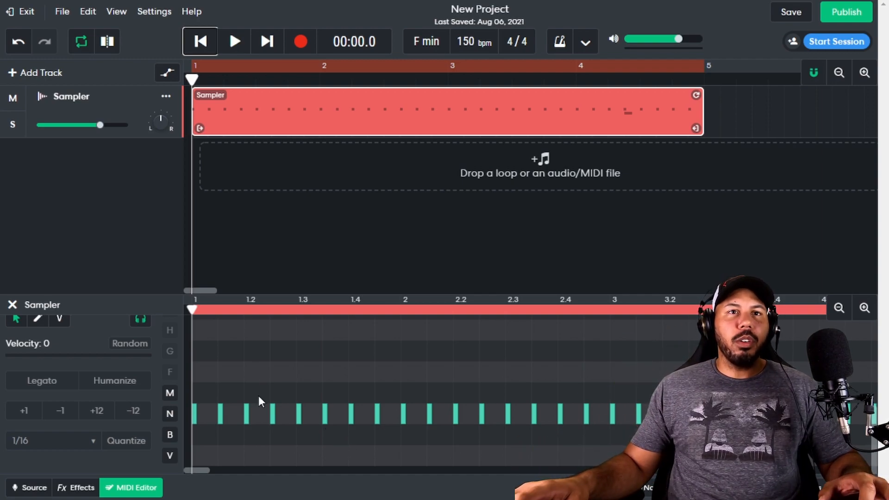
Step: Try a short pad B note at beat 1.4 and listen to it against the hi-hats
left_click(366, 437)
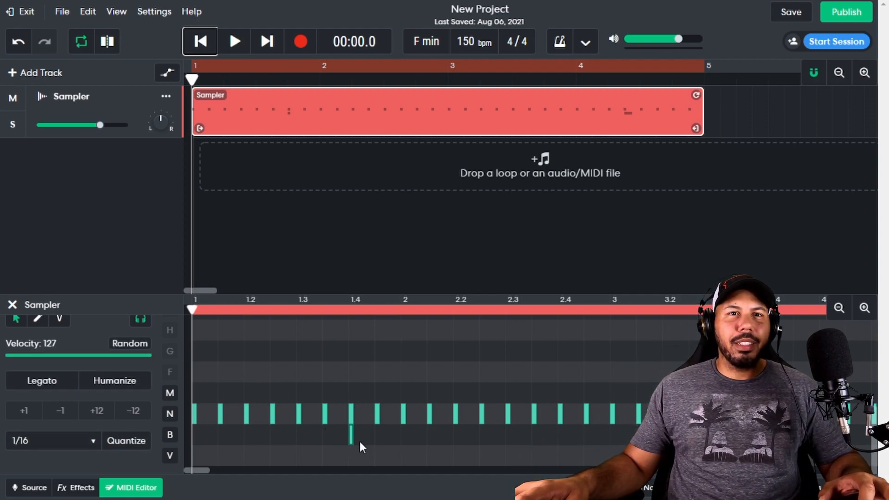
key("space")
key("space")
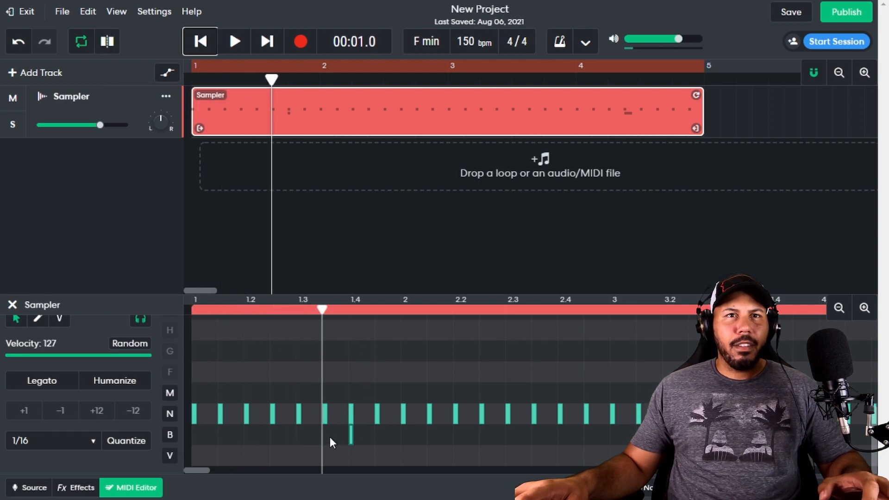
Step: Place the pad B note at beat 1.3 instead, delete the misplaced pad B notes and play the pattern
left_click(332, 440)
double_click(332, 436)
left_click(347, 439)
double_click(350, 438)
key("space")
key("space")
left_click(324, 431)
key("Delete")
key("space")
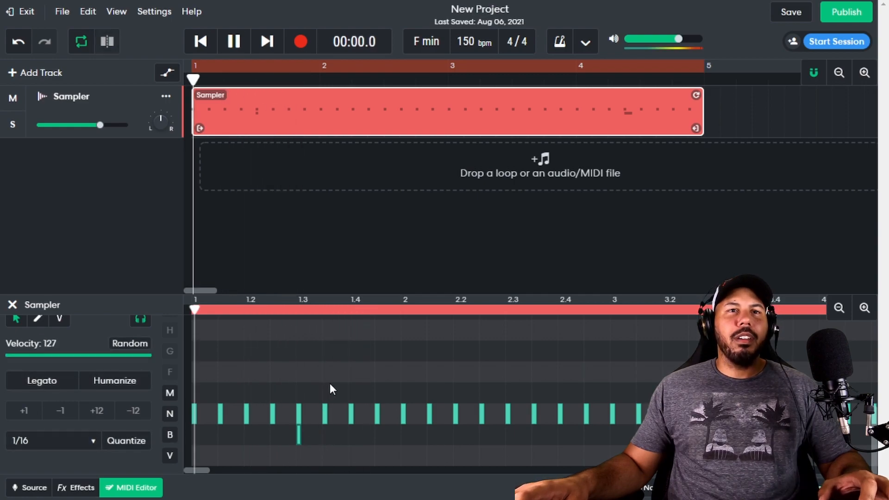
Step: Add pad B notes at beats 2.3 and 3.3, place the long bar 4 note at beat 4.3, and play the result
left_click(511, 433)
key("space")
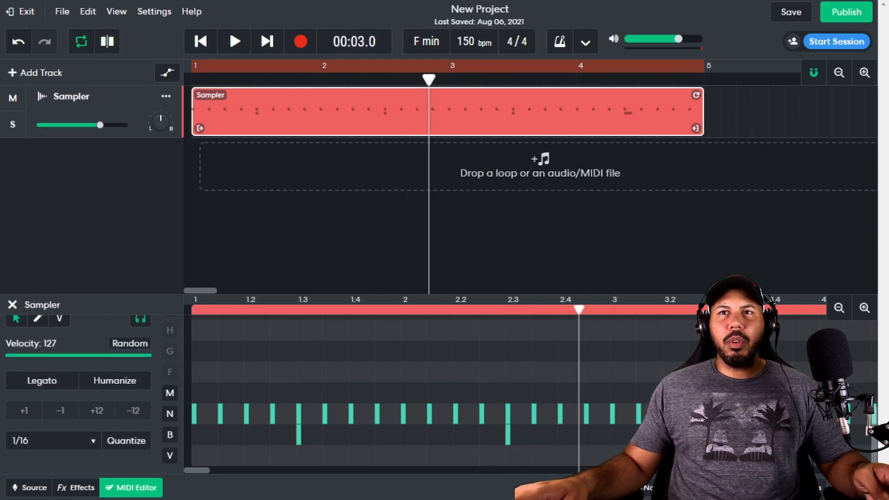
scroll(505, 393, "right", 2)
key("Delete")
key("ctrl+z")
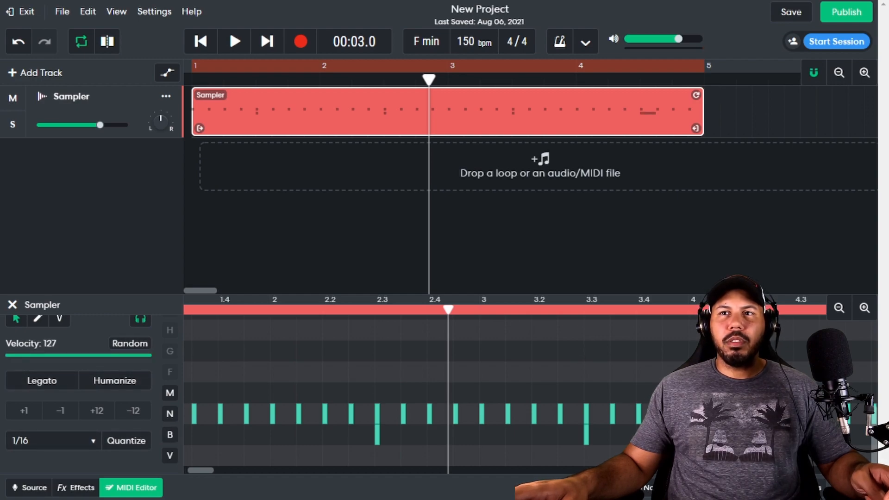
scroll(656, 355, "left", 2)
key("space")
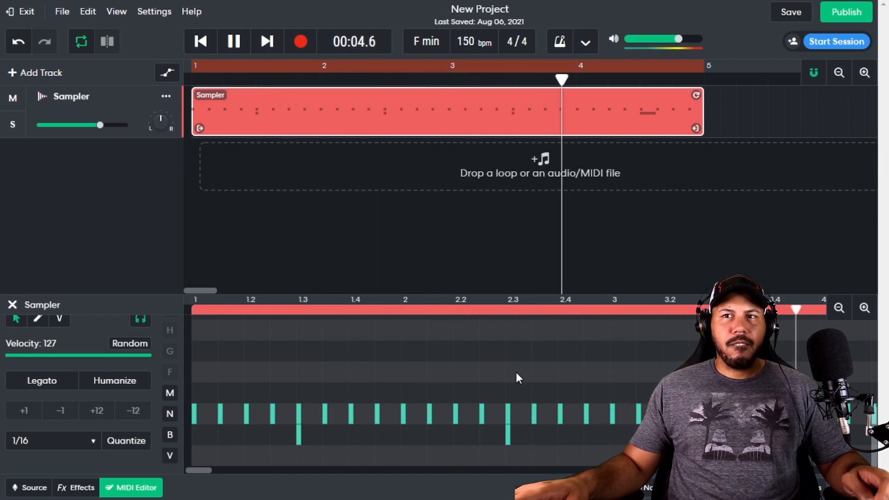
key("space")
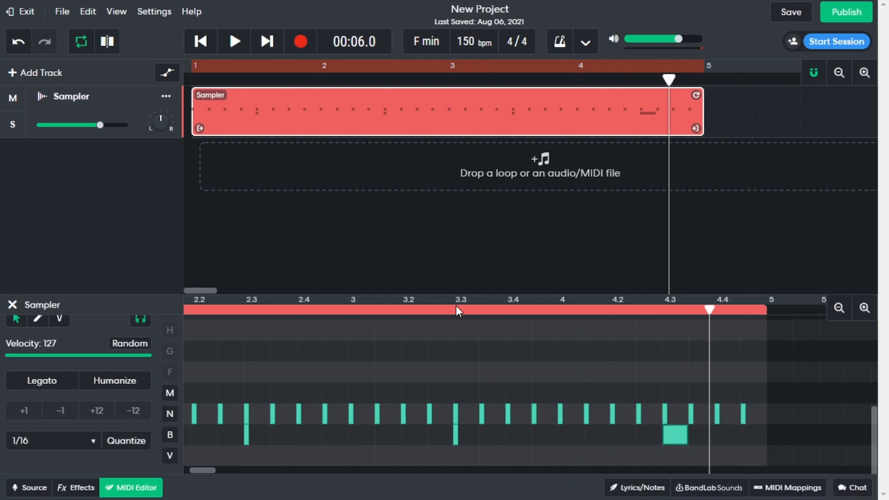
Step: Add another long pad B note midway between beats 4.1 and 4.2, and play the pattern from bar 2
left_click(454, 307)
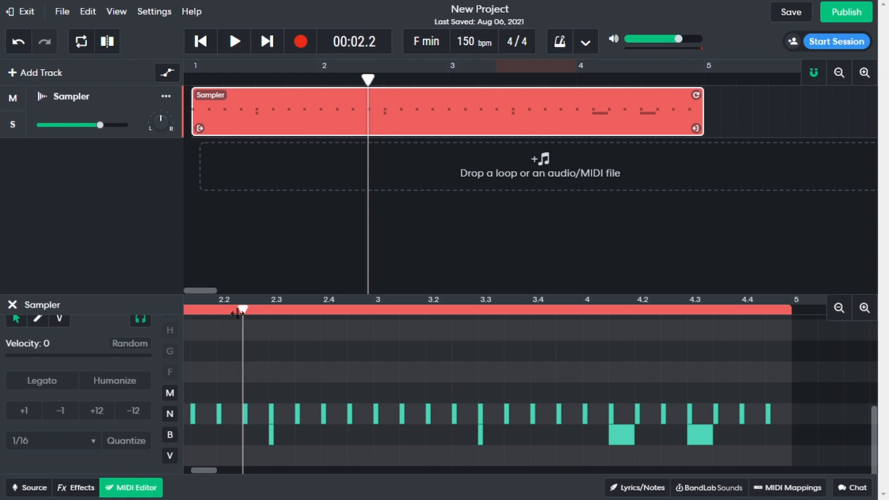
key("space")
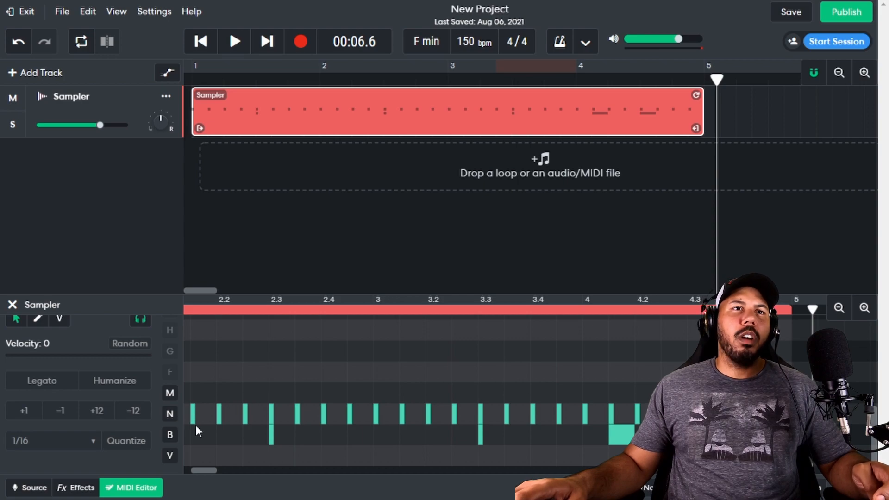
Step: Add pad V notes at beats 1.1 and 1.4, playing the pattern to check each placement
scroll(207, 434, "left", 5)
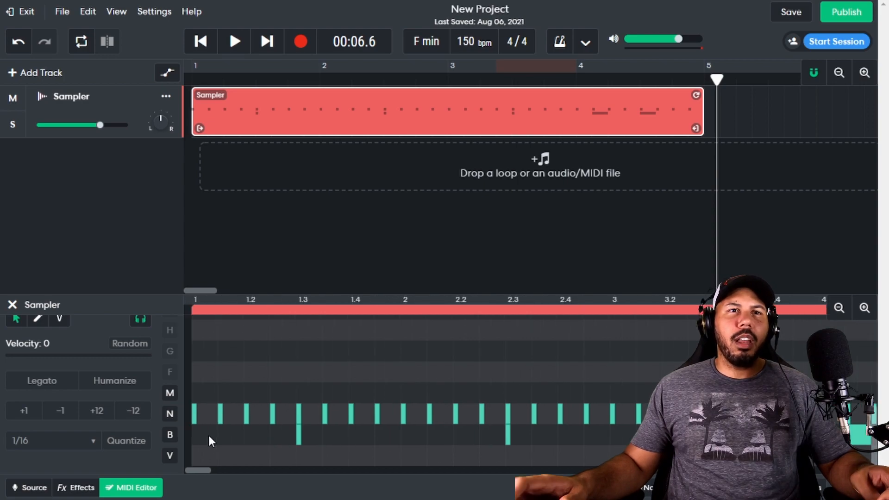
left_click(205, 460)
left_click(206, 43)
key("space")
key("space")
double_click(360, 456)
key("space")
key("space")
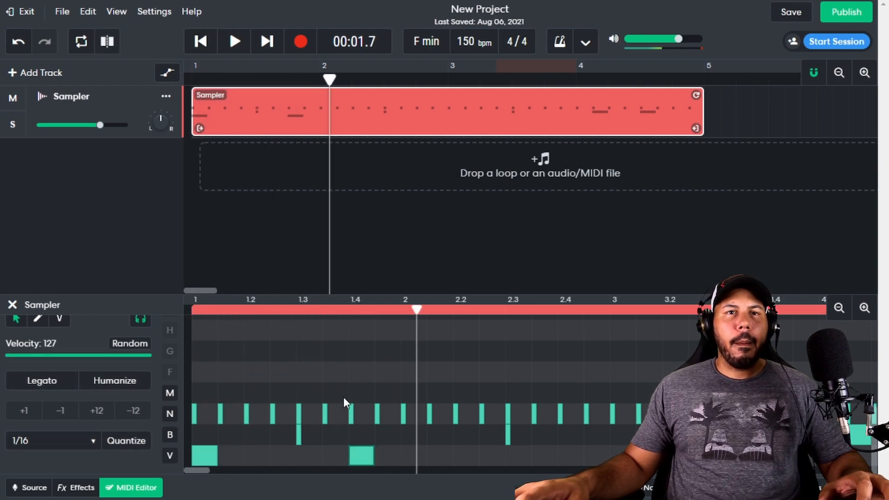
Step: Play the pattern from the start, add a pad V note at beat 2.2 and listen to it
left_click(201, 41)
key("space")
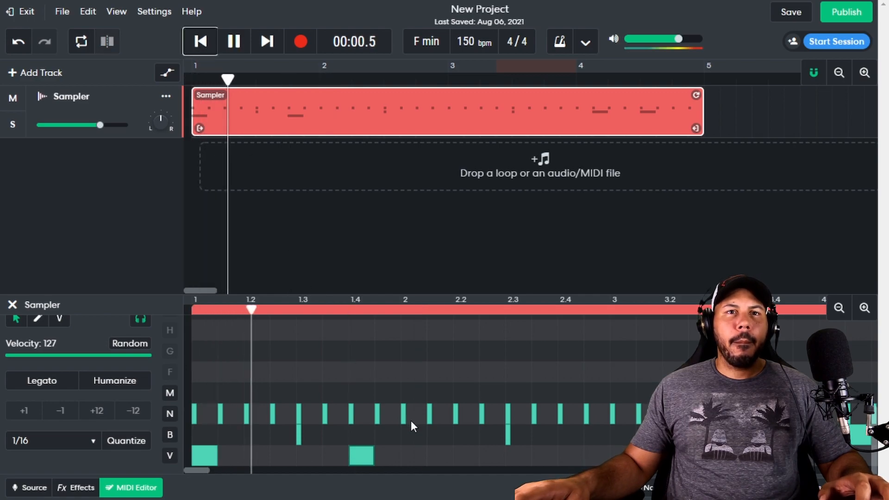
key("space")
double_click(458, 456)
key("space")
key("space")
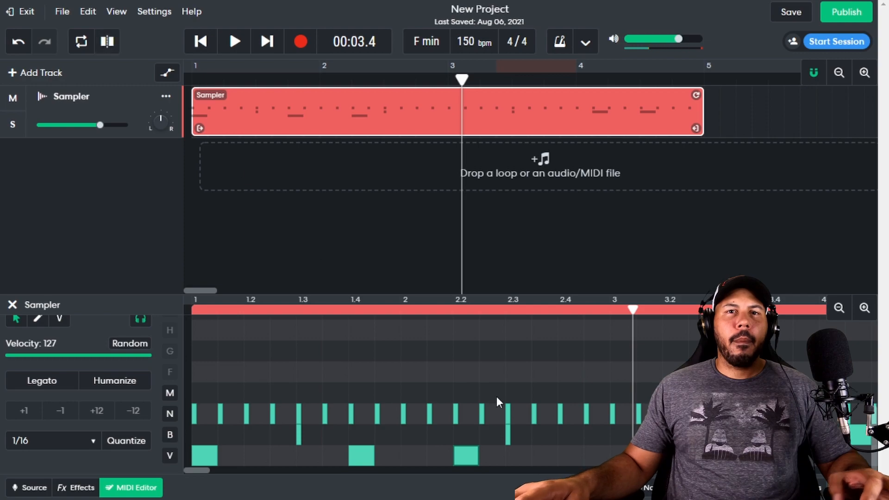
Step: Select the three pad V notes and copy them two bars further on, starting at bar 3
left_click_drag(523, 452, 196, 462)
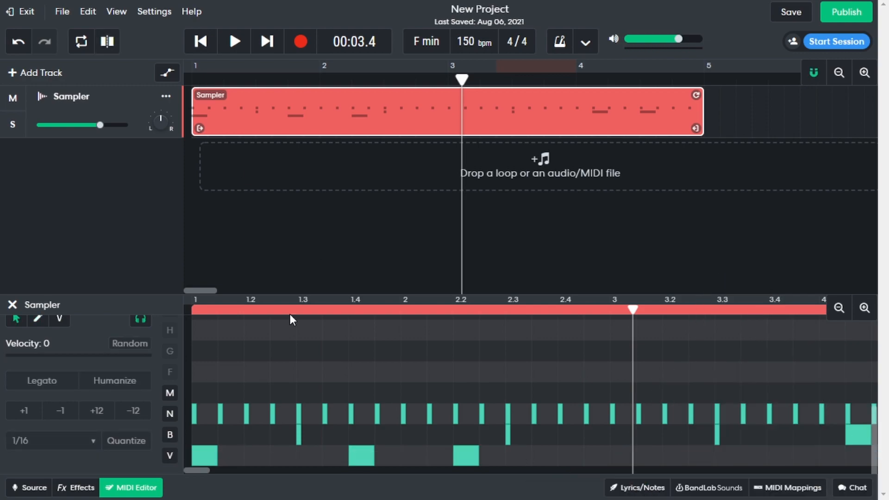
left_click_drag(540, 458, 127, 465)
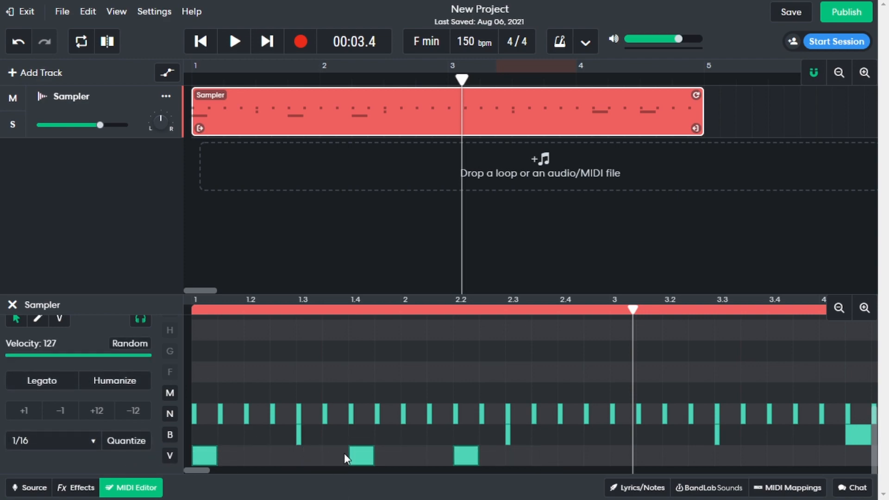
left_click_drag(206, 454, 635, 490)
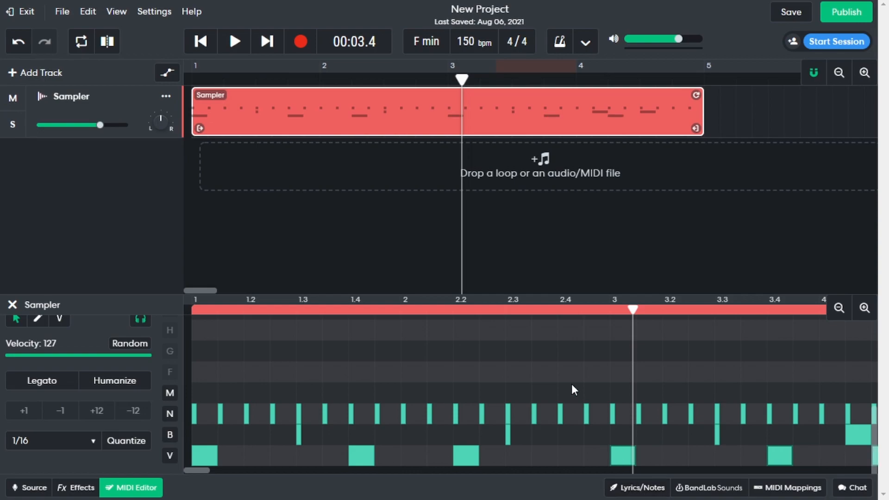
Step: Play the copied part and set the loop range to the full four-bar region
key("space")
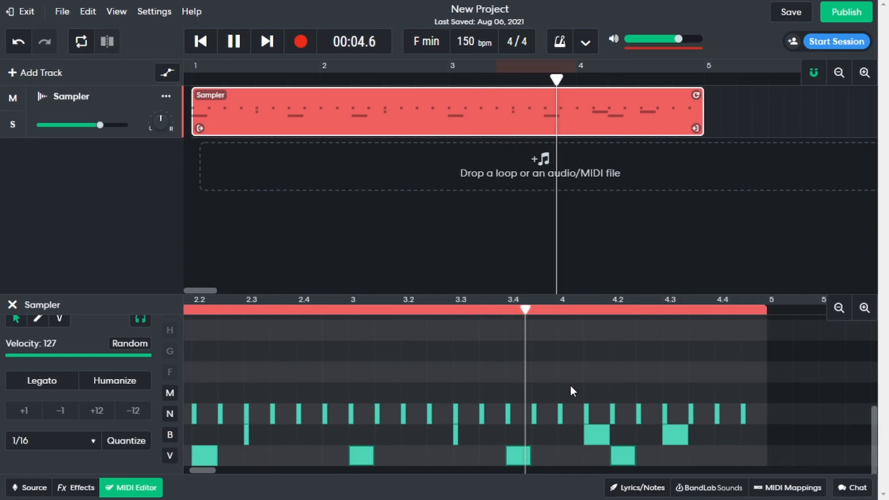
left_click_drag(192, 65, 694, 61)
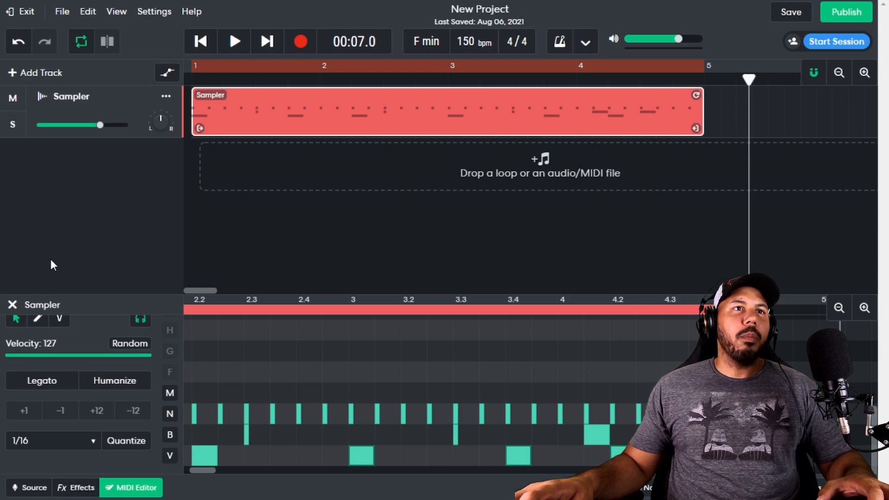
Step: Show the Sampler track's pads, inspect the samples on pads B and M, and close the sampler view
scroll(67, 338, "up", 4)
left_click(41, 99)
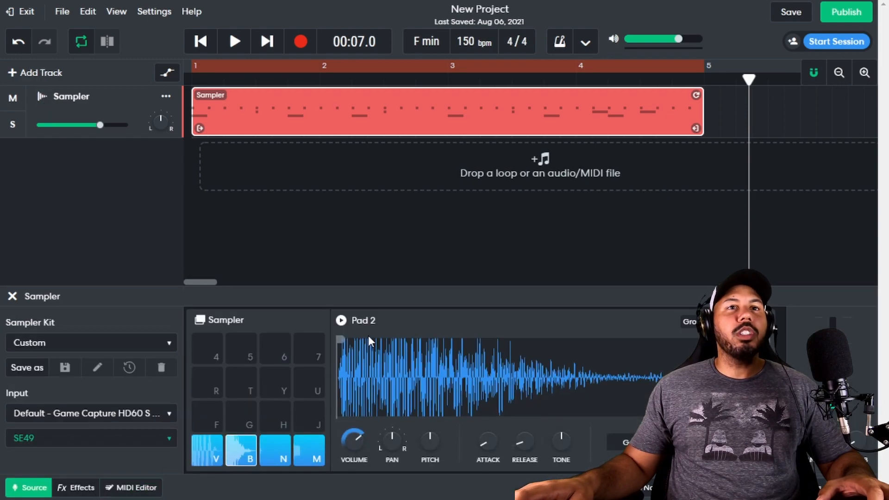
left_click(301, 459)
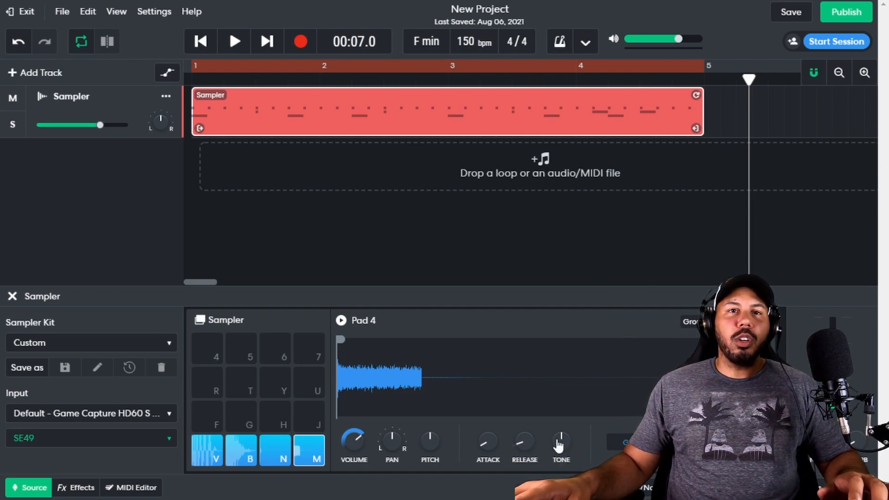
left_click(12, 297)
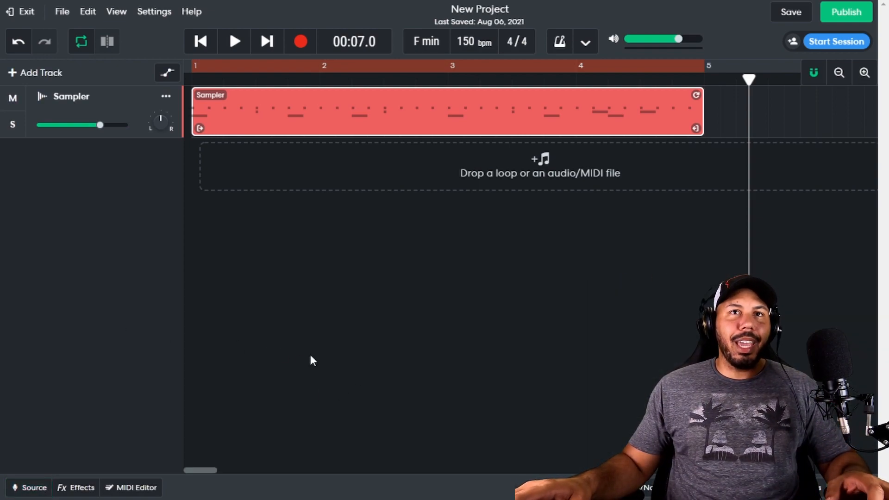
Step: Reopen the Sampler region's notes, add a pad M note midway between beats 2.1 and 2.2, and play from the start
double_click(323, 119)
left_click(208, 50)
left_click(208, 49)
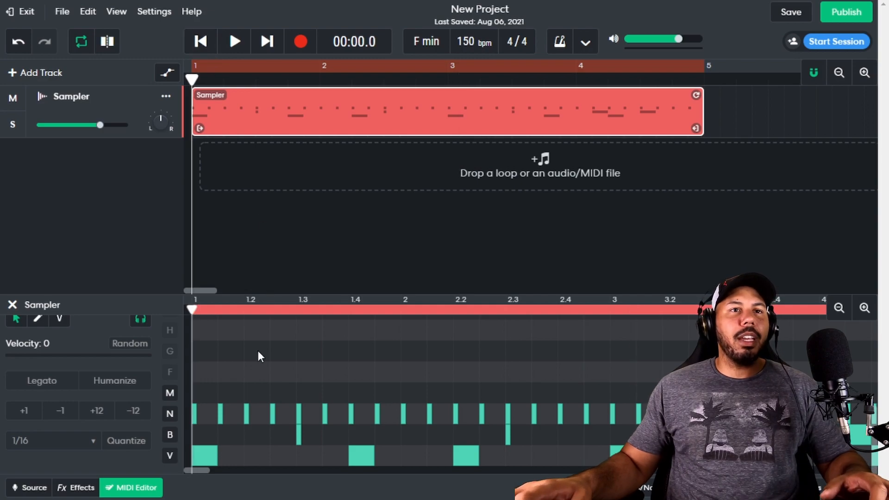
key("space")
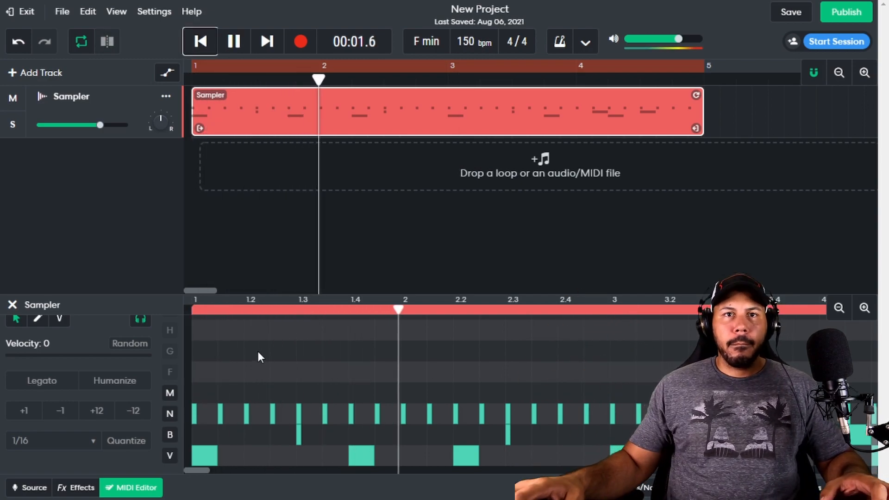
key("space")
left_click(435, 395)
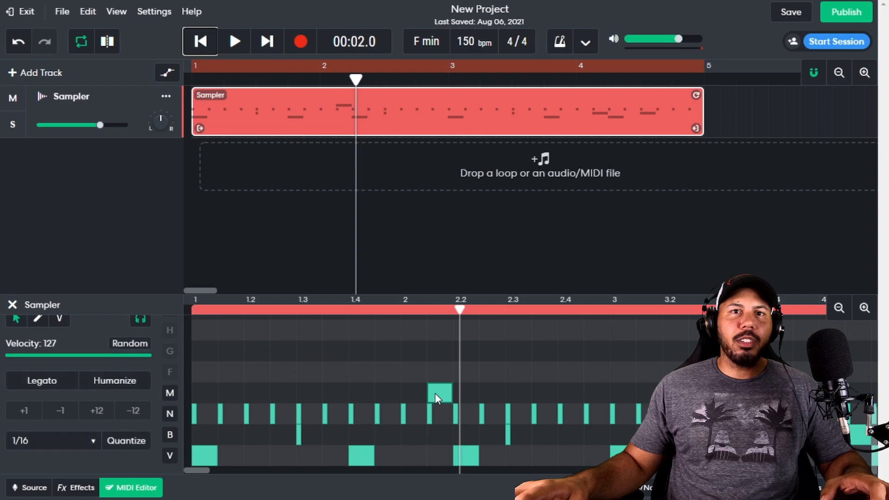
left_click(199, 43)
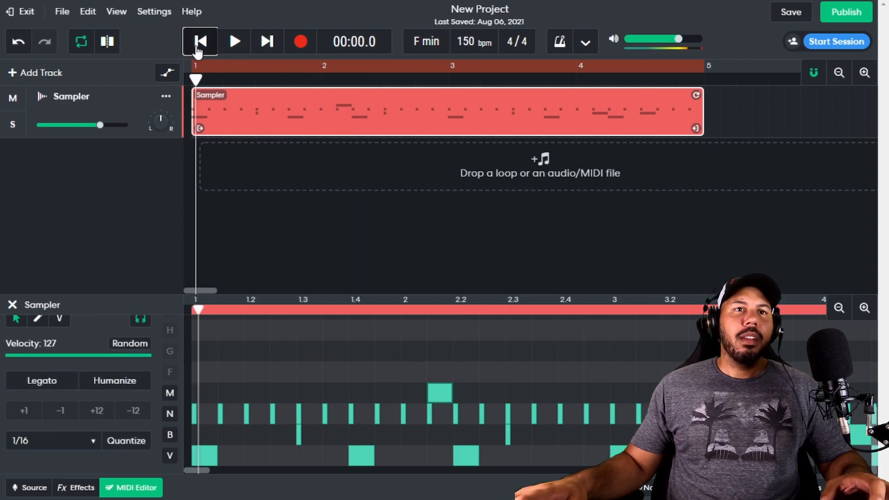
Step: Move the pad M note to midway between beats 2.2 and 2.3 and play the beat from the start
key("space")
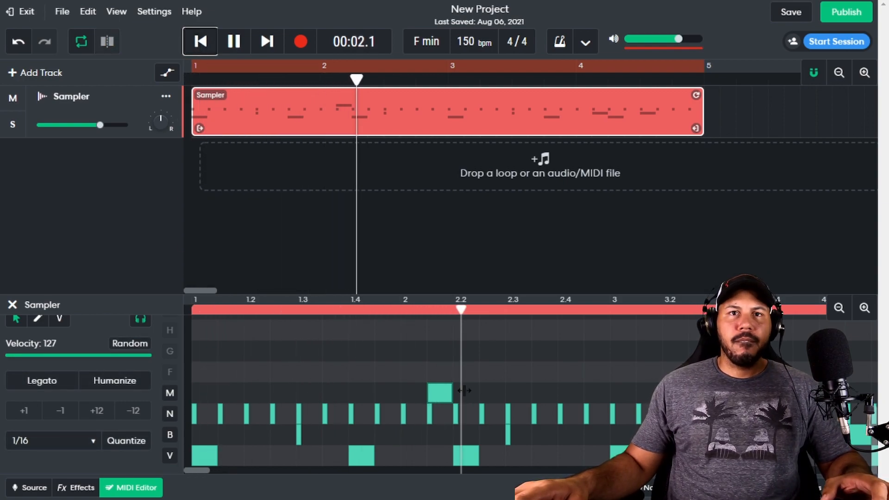
left_click_drag(437, 394, 489, 394)
key("space")
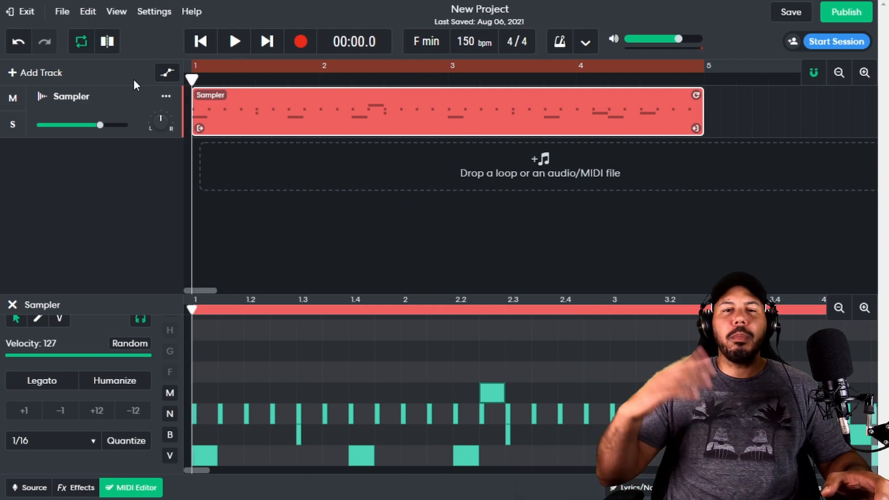
key("space")
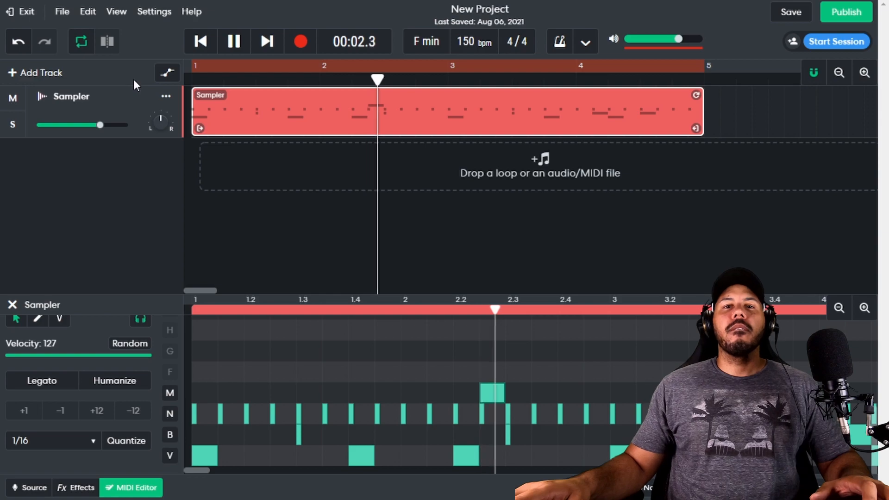
key("space")
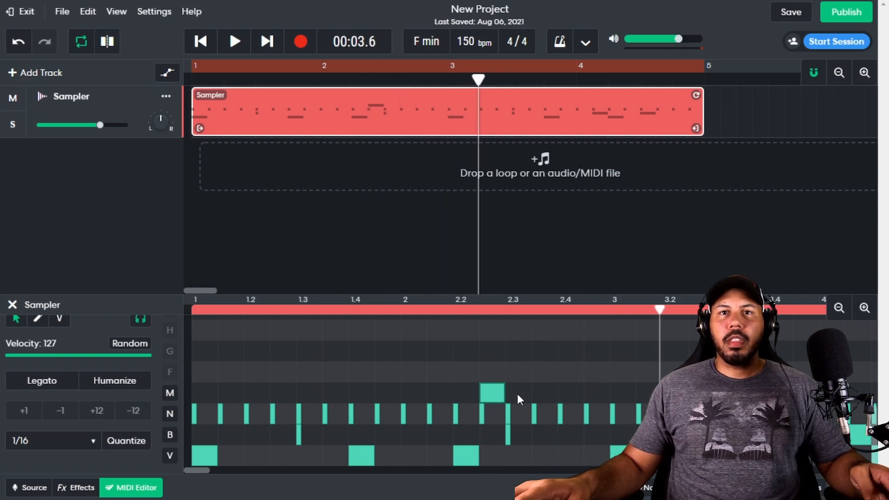
Step: Add a second pad M note midway between beats 4.2 and 4.3 and play the loop from the start
scroll(571, 383, "right", 3)
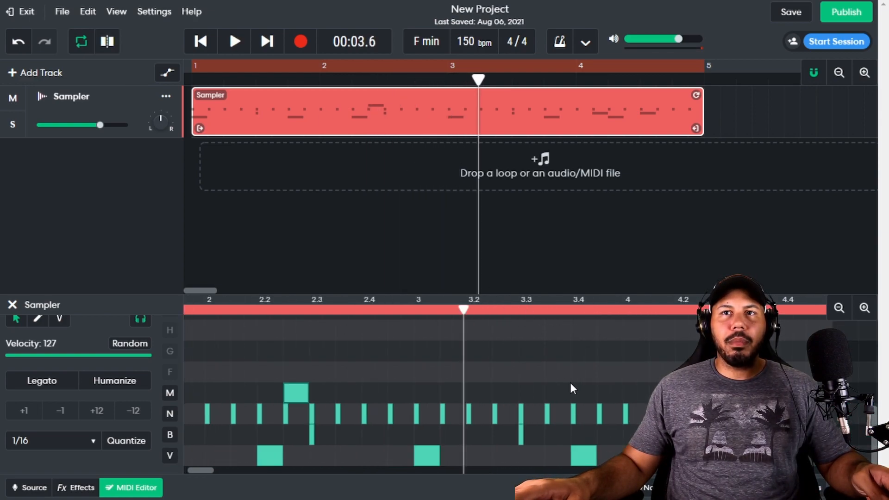
double_click(739, 393)
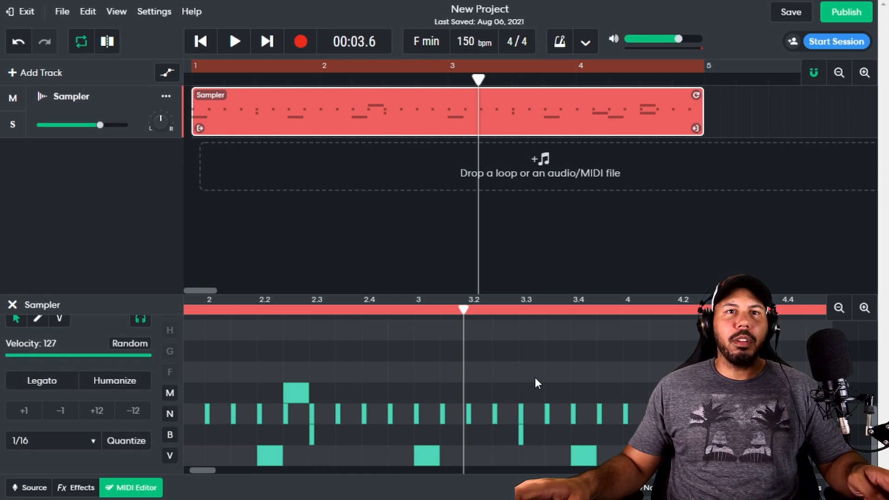
left_click(201, 41)
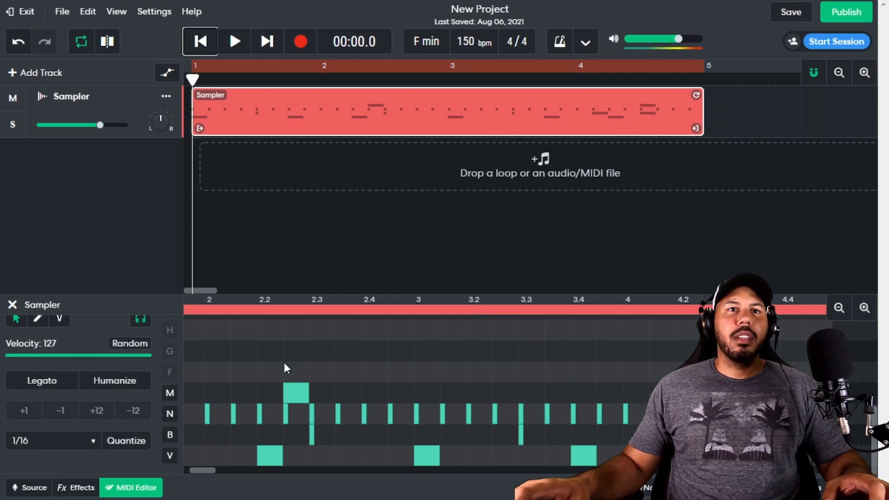
key("space")
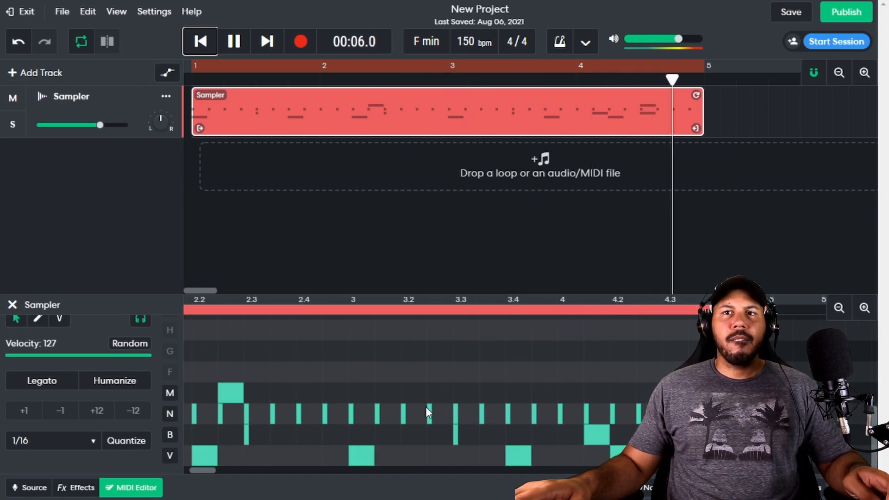
key("space")
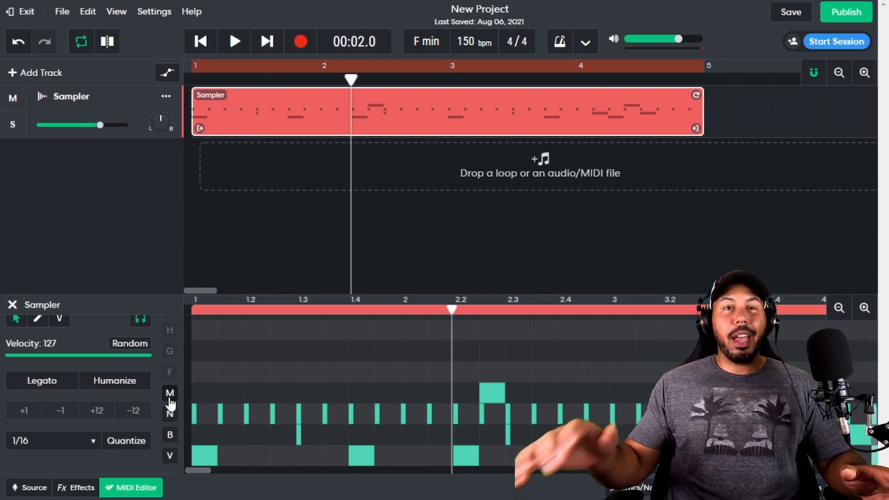
Step: Set the snapping grid size to 1/16
left_click(113, 11)
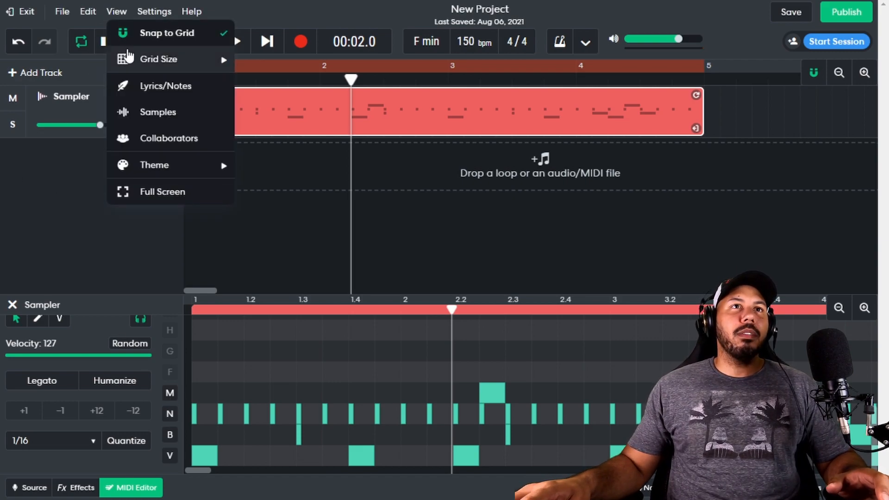
mouse_move(157, 59)
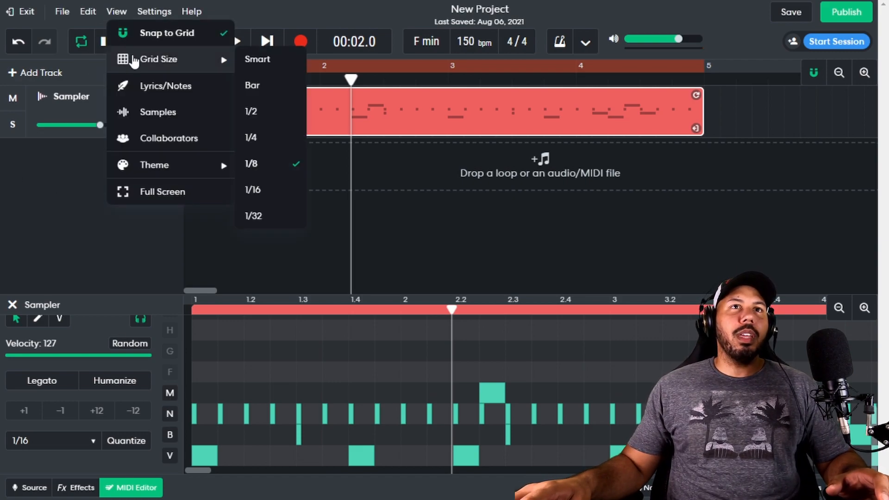
left_click(268, 200)
left_click(377, 393)
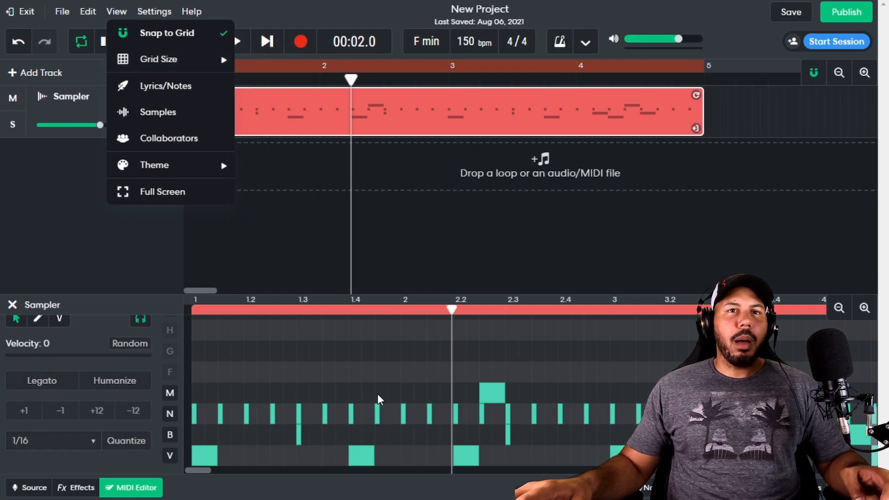
Step: Add short pad N notes one sixteenth before and one sixteenth after beat 1.3, and play the opening bar from the start
left_click_drag(212, 310, 196, 312)
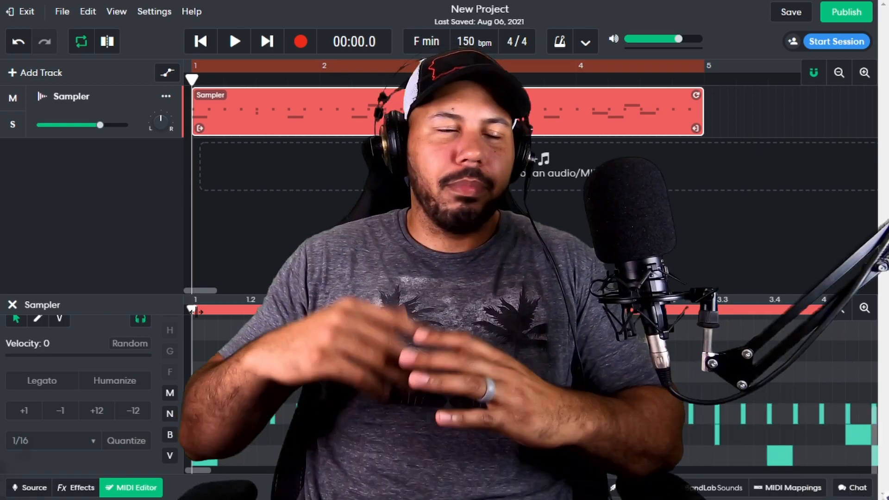
key("space")
key("space")
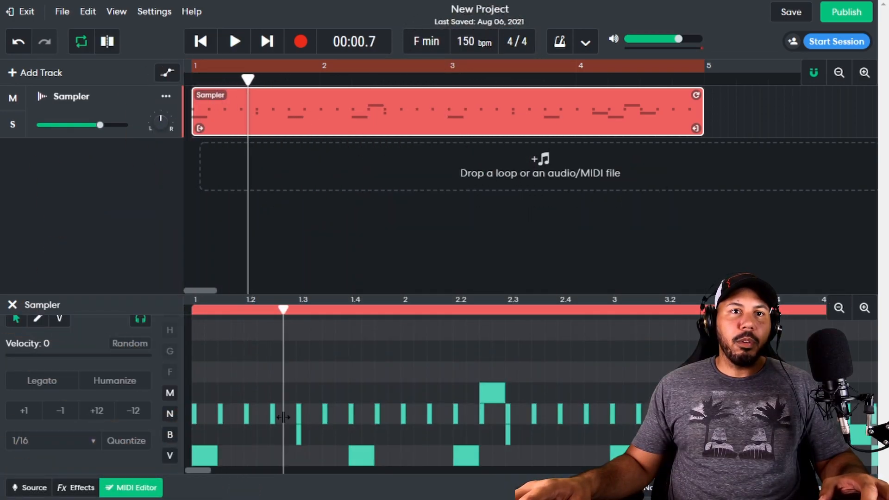
double_click(293, 417)
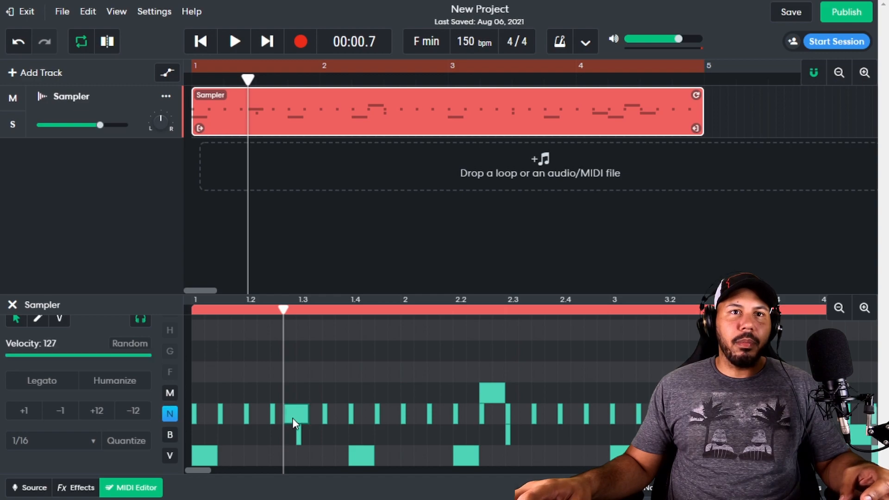
double_click(293, 417)
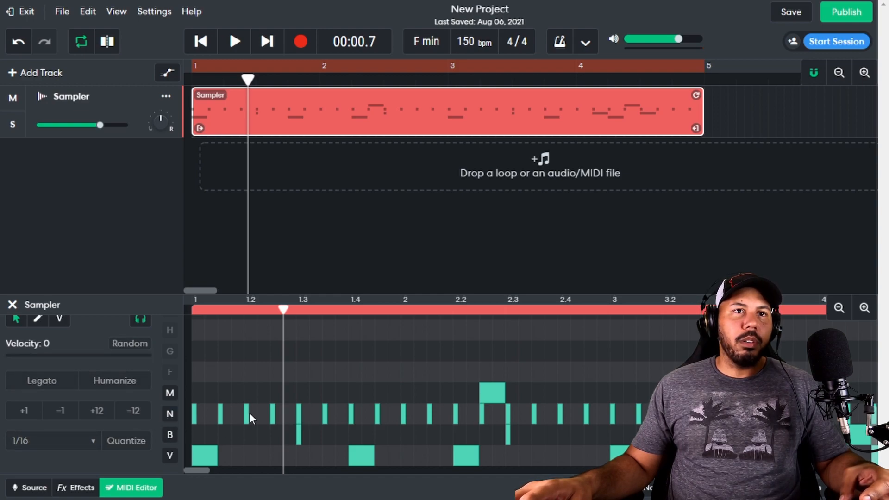
double_click(277, 394)
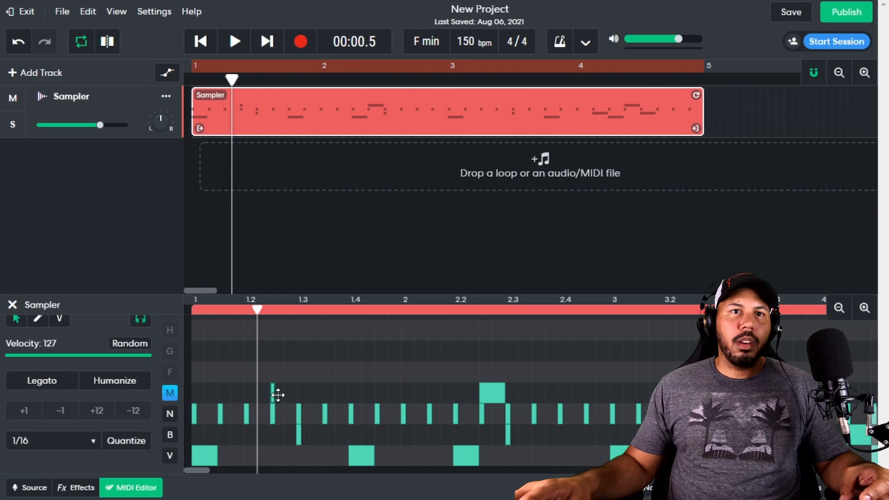
double_click(293, 395)
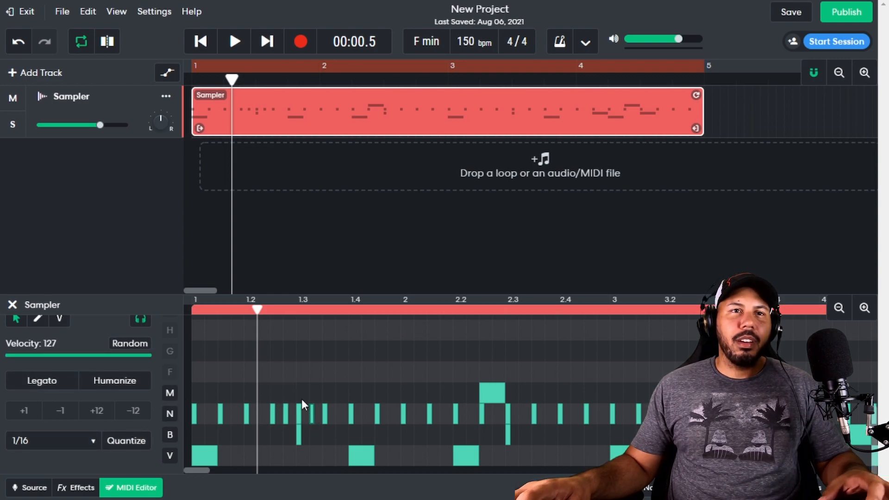
left_click(203, 42)
key("space")
key("space")
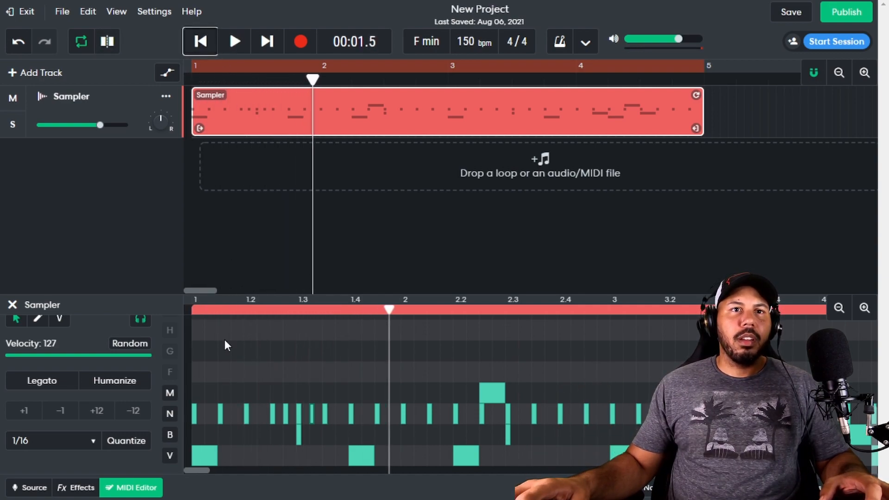
Step: Show the Sampler track's pads, inspect the samples on pads B and N, and close the sampler view
left_click(41, 96)
left_click(240, 452)
left_click(273, 451)
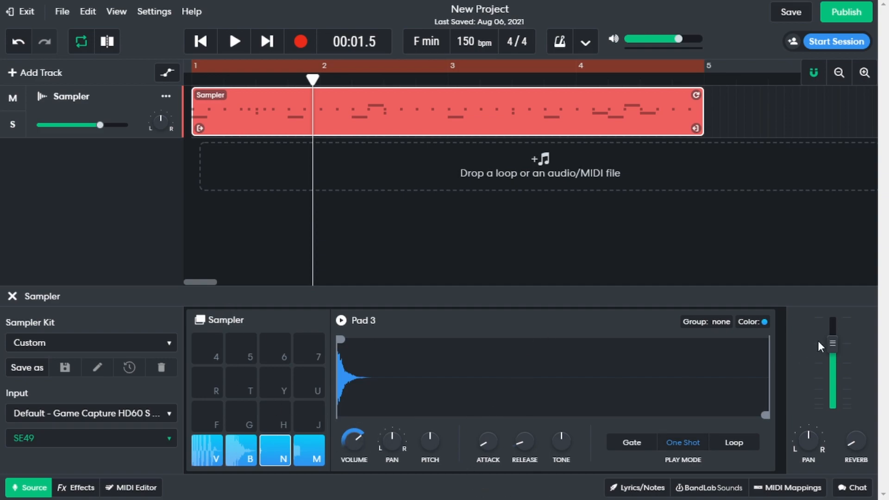
left_click(12, 297)
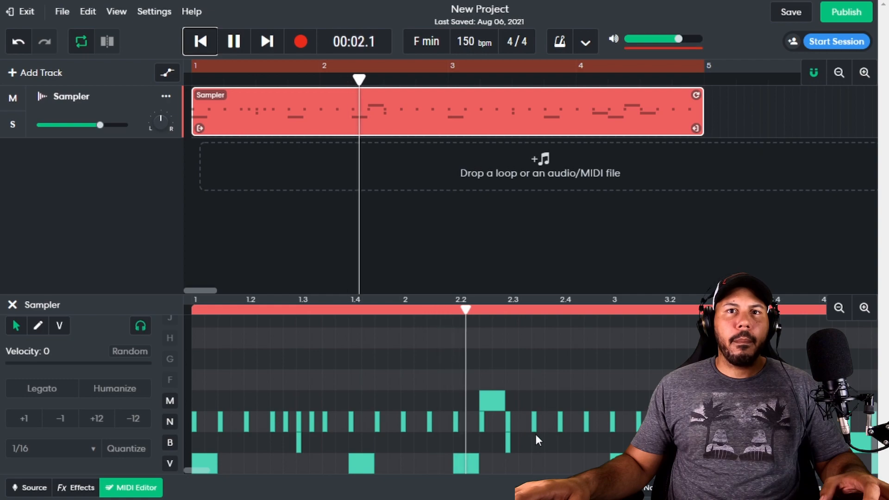
Step: Add short pad N notes one sixteenth before bar 3 and on the second and fourth sixteenths of beat 4.4, and play the loop
key("space")
double_click(600, 426)
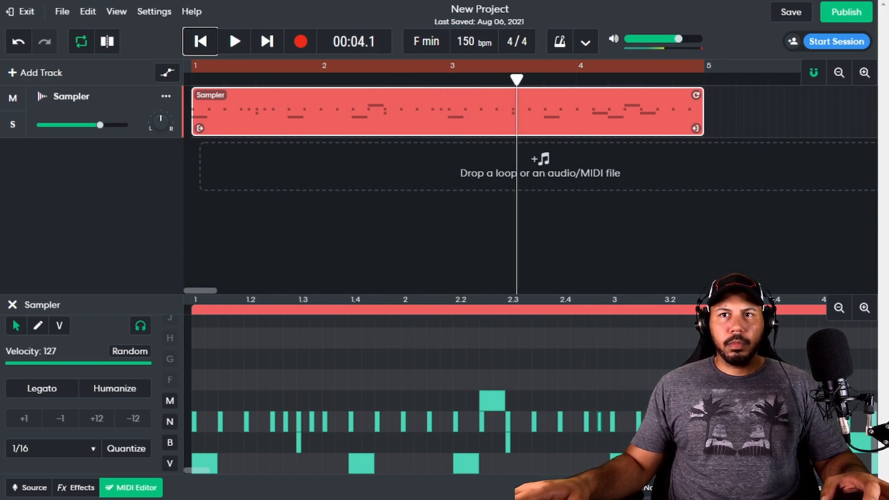
key("space")
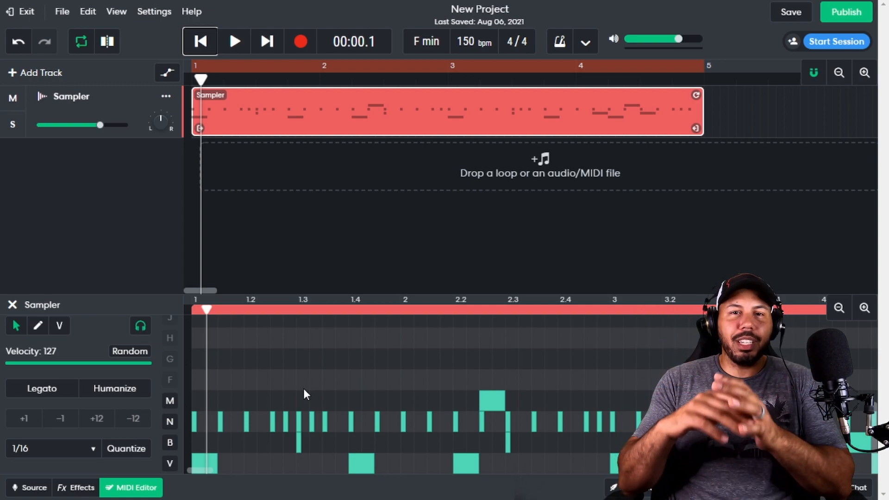
key("space")
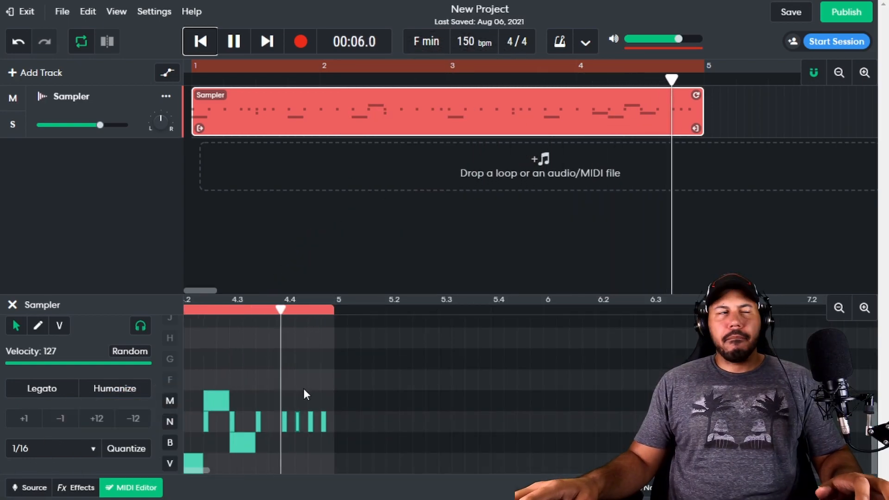
key("space")
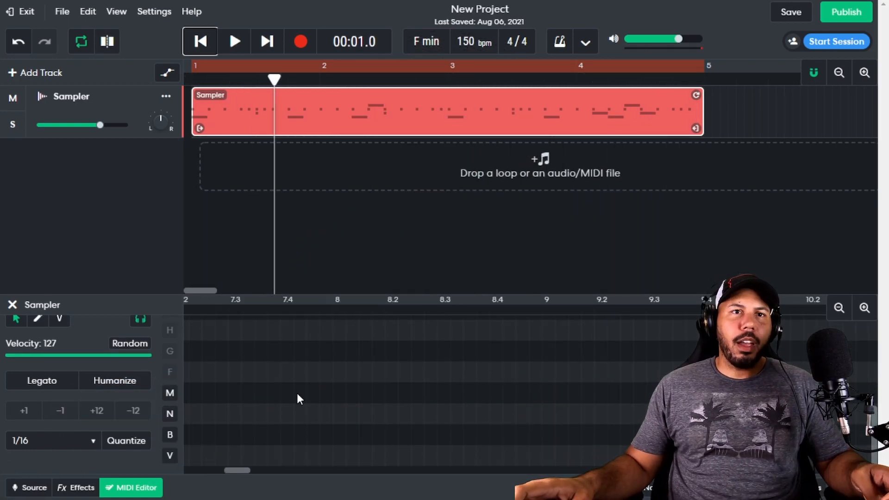